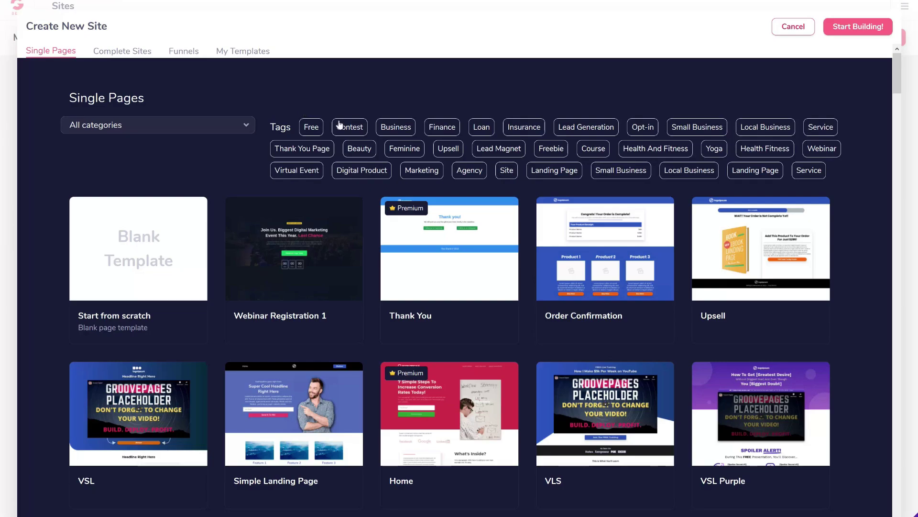
# - Filter templates to Free and start building from the Blank Template (Start from scratch)
pyautogui.click(315, 128)
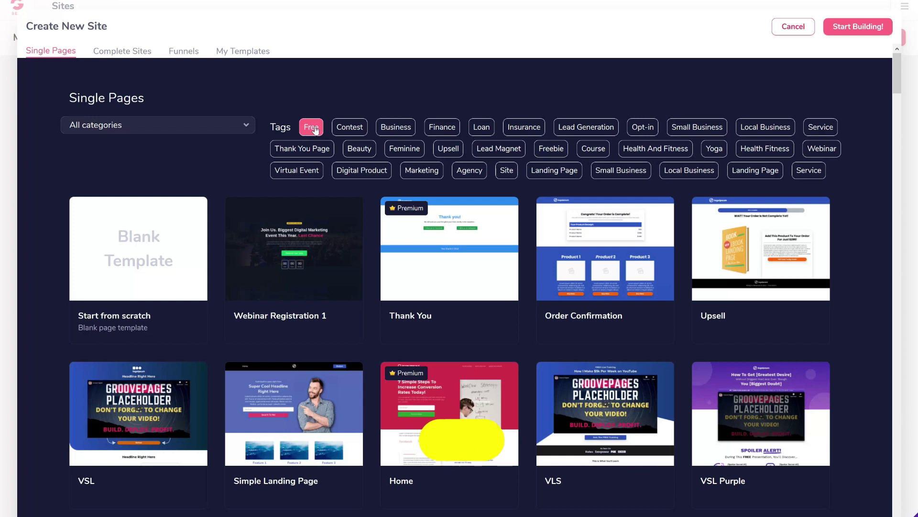
pyautogui.moveTo(790, 293)
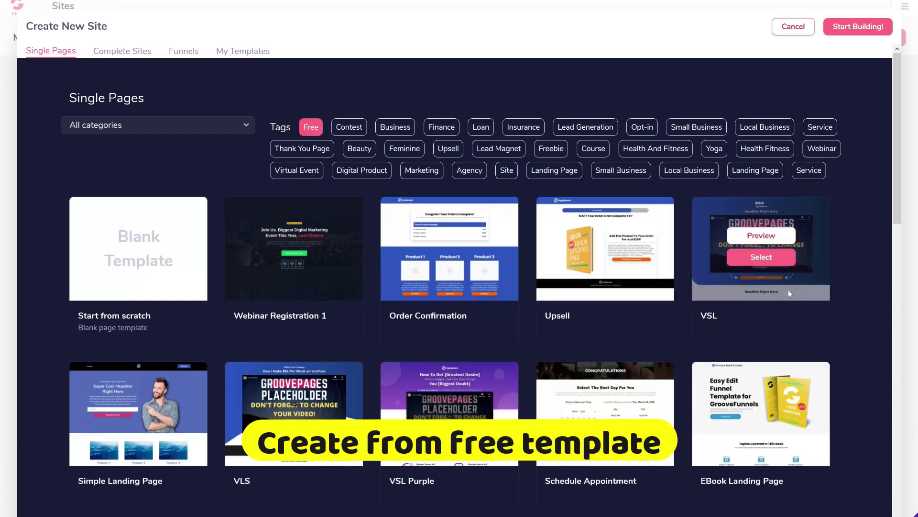
pyautogui.moveTo(768, 412)
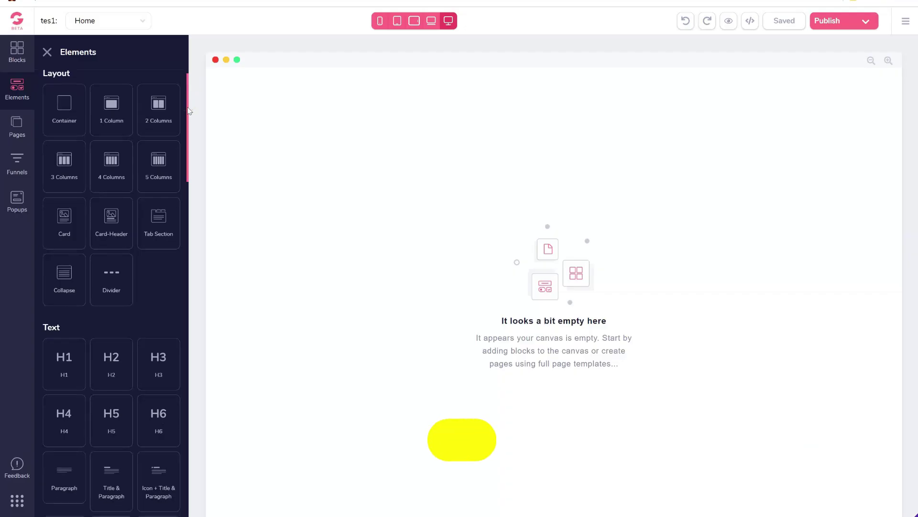
pyautogui.moveTo(187, 103); pyautogui.dragTo(198, 260)
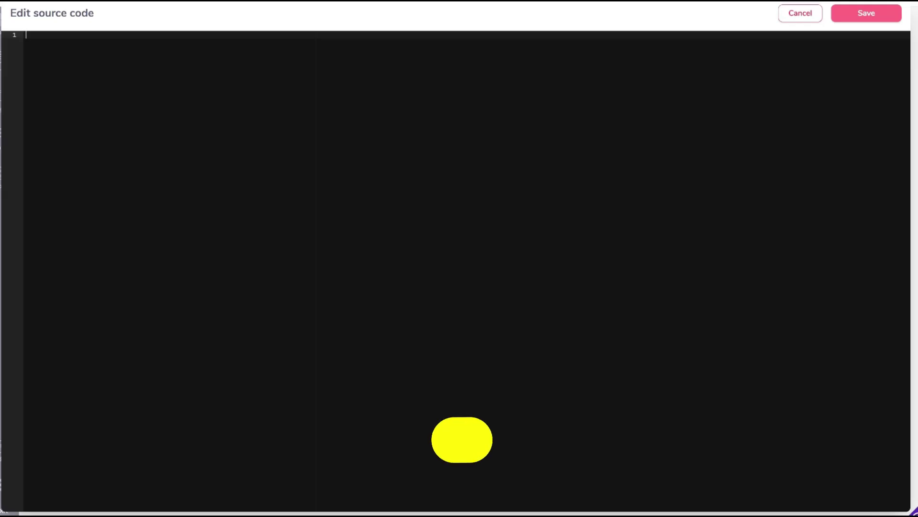
# - Paste a whole page's HTML into the Edit source code editor
pyautogui.hotkey('ctrl', 'v')
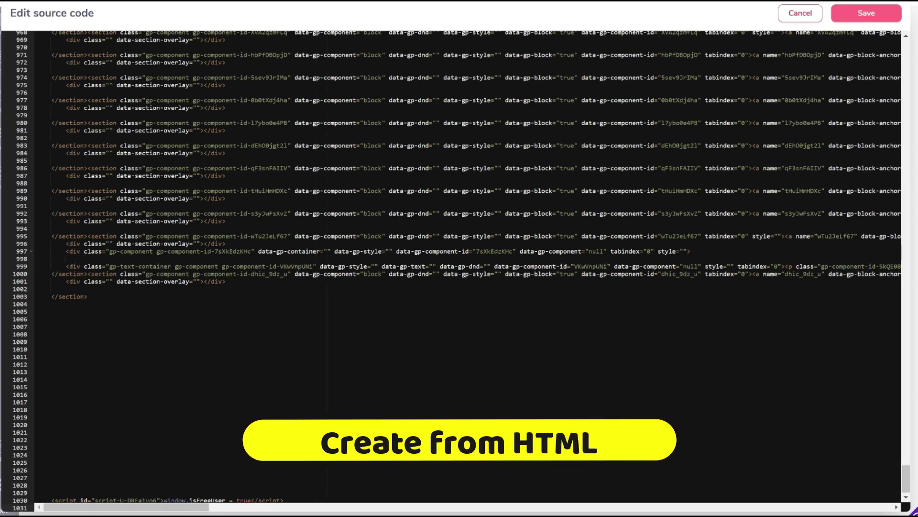
pyautogui.scroll(15, 459, 268)
pyautogui.scroll(15, 459, 268)
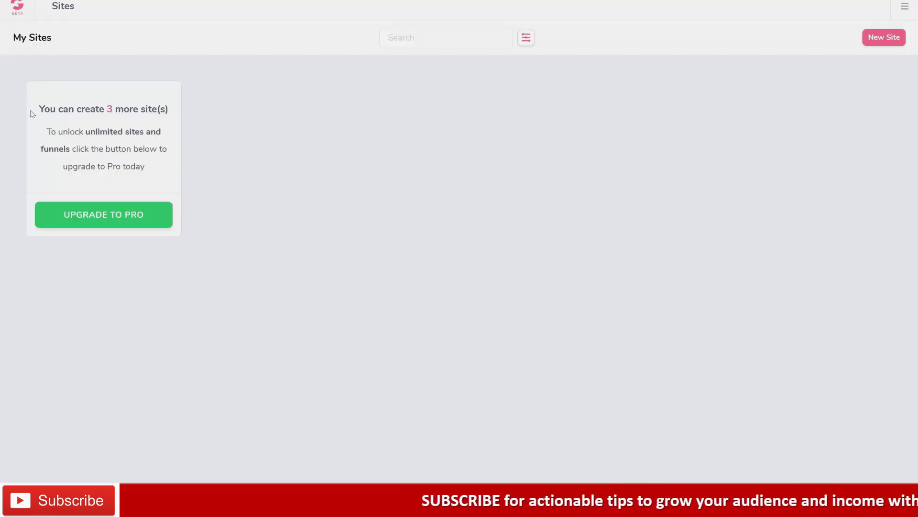
# - Start a new site and point out the funnel stages: traffic, affiliate link, landing page, sales page, earnings
pyautogui.click(886, 41)
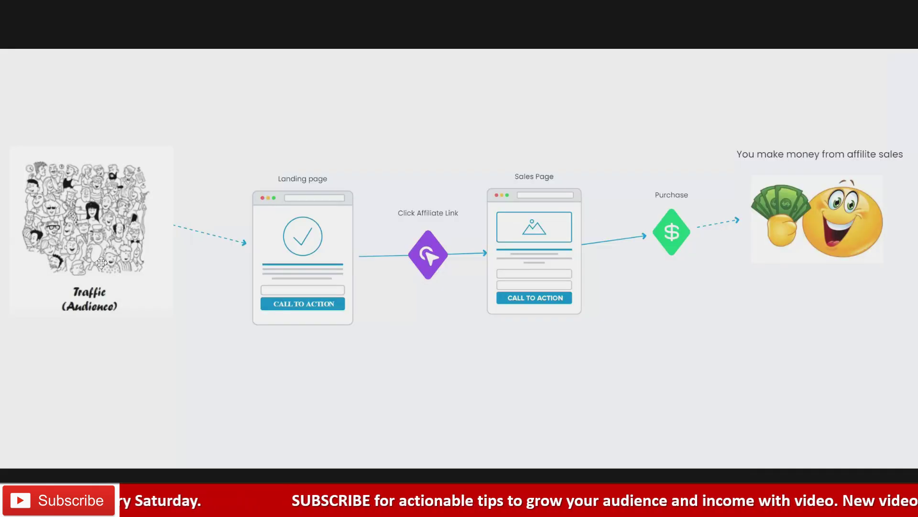
pyautogui.click(161, 208)
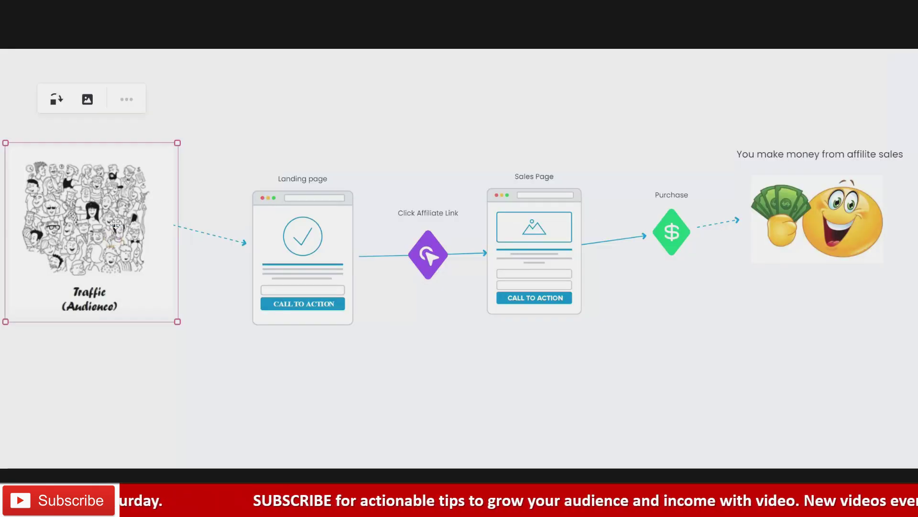
pyautogui.click(438, 276)
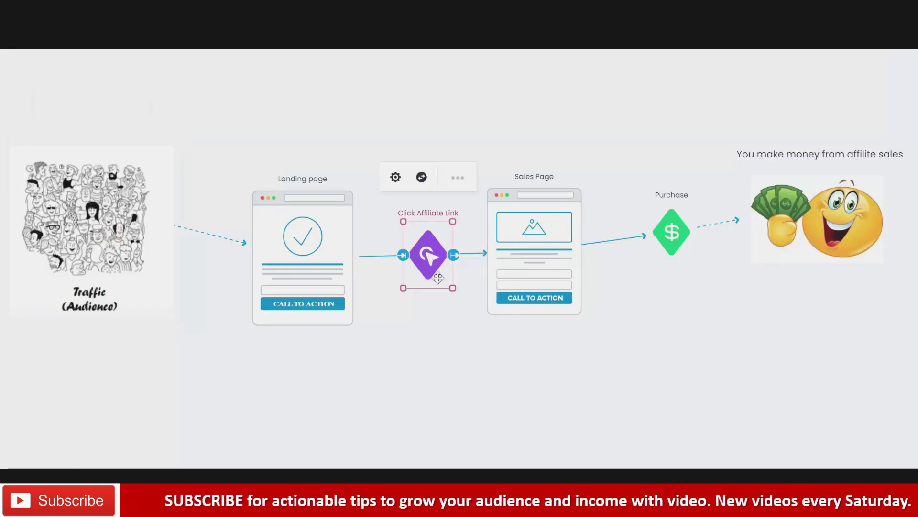
pyautogui.click(313, 265)
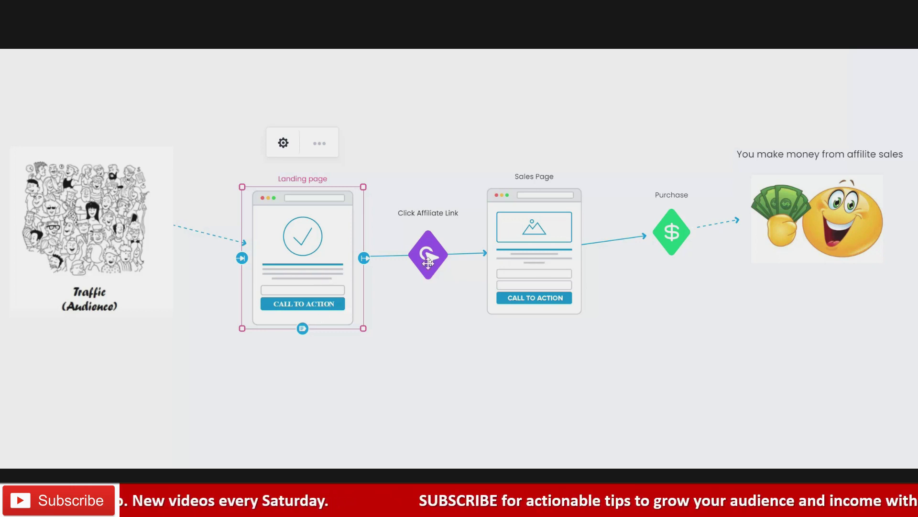
pyautogui.click(509, 311)
pyautogui.click(801, 261)
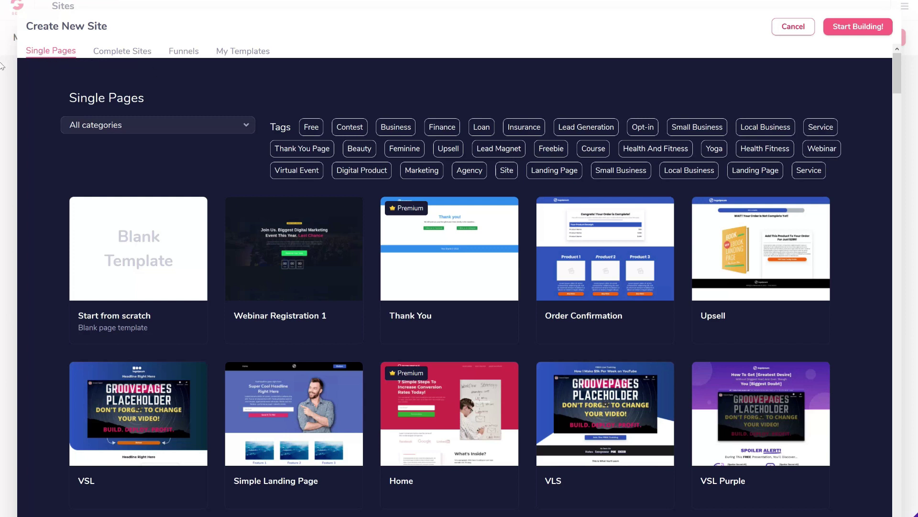
pyautogui.scroll(-5, 896, 82)
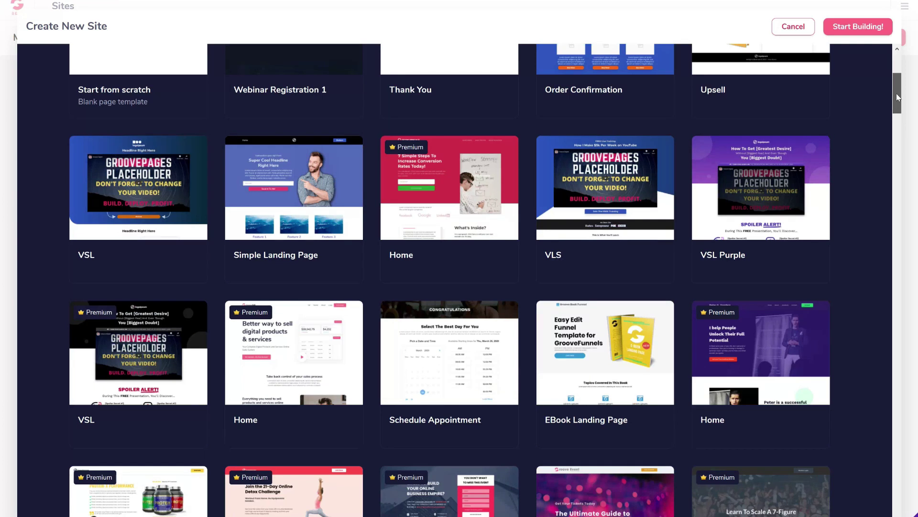
pyautogui.moveTo(896, 93)
pyautogui.mouseDown()
pyautogui.moveTo(886, 159)
pyautogui.moveTo(917, 289)
pyautogui.moveTo(891, 291)
pyautogui.moveTo(896, 93)
pyautogui.mouseUp()
pyautogui.moveTo(896, 93); pyautogui.dragTo(894, 306)
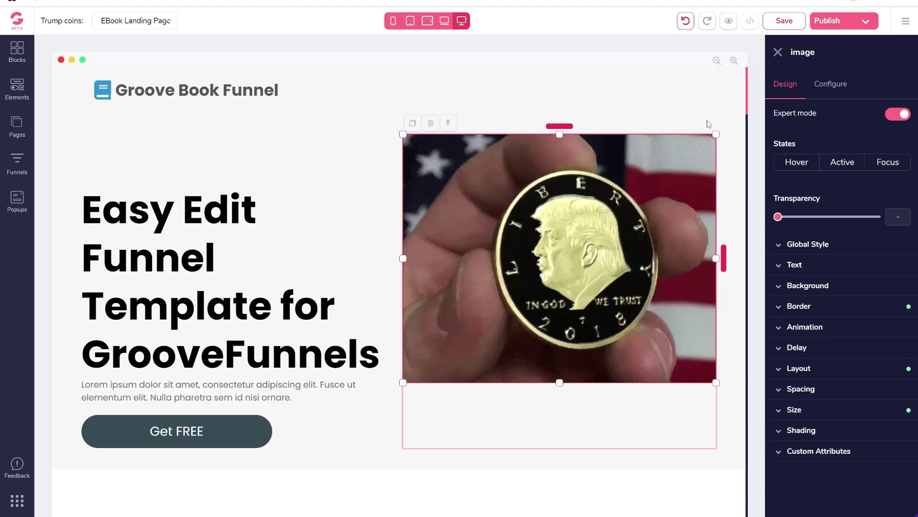
# - Review the coin image's settings and swap the header logo for a pointing-hand icon
pyautogui.click(832, 86)
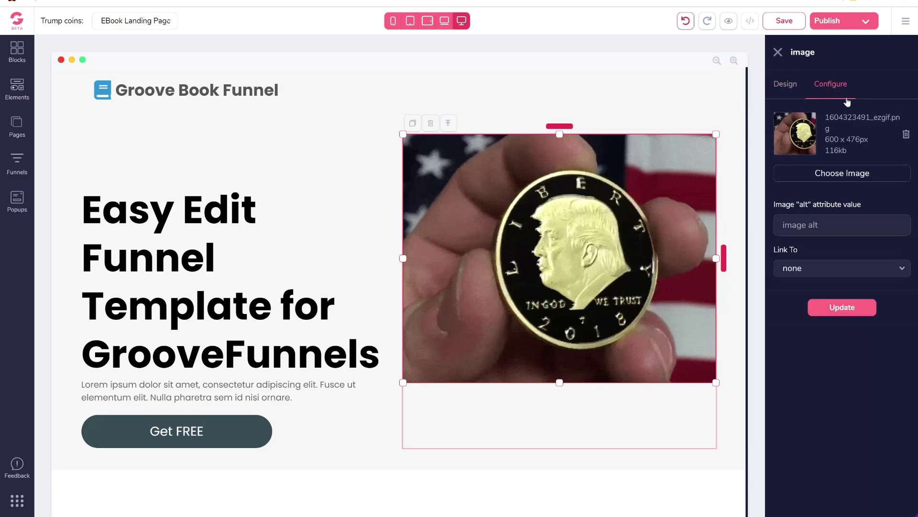
pyautogui.click(787, 85)
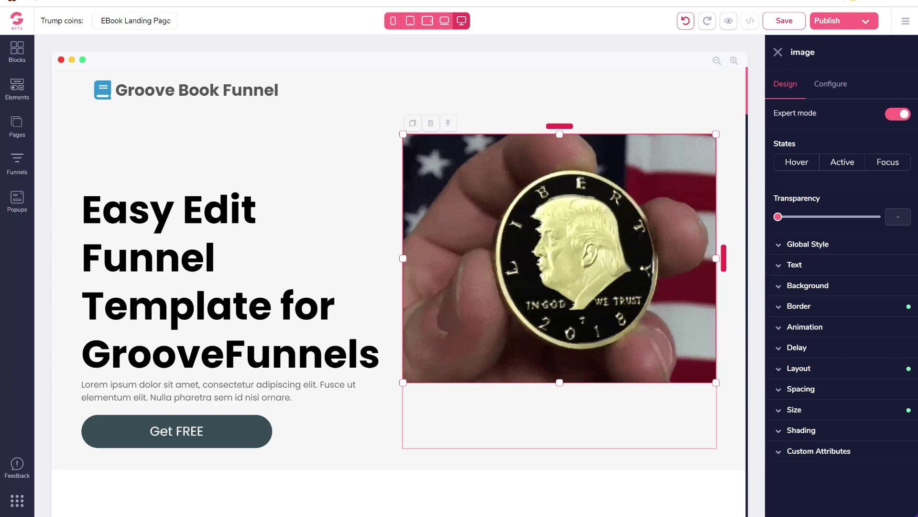
pyautogui.click(101, 94)
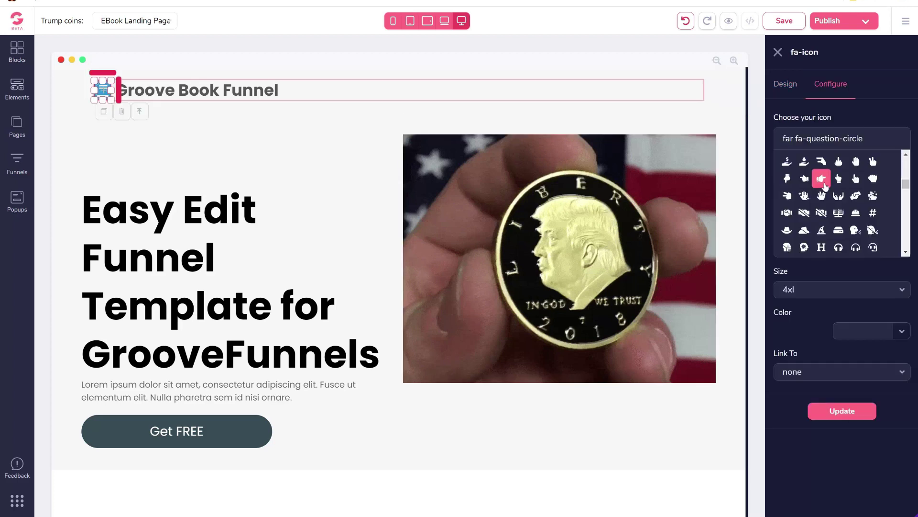
# - Replace the Groove Book Funnel header text with 'Trump Support'
pyautogui.click(277, 68)
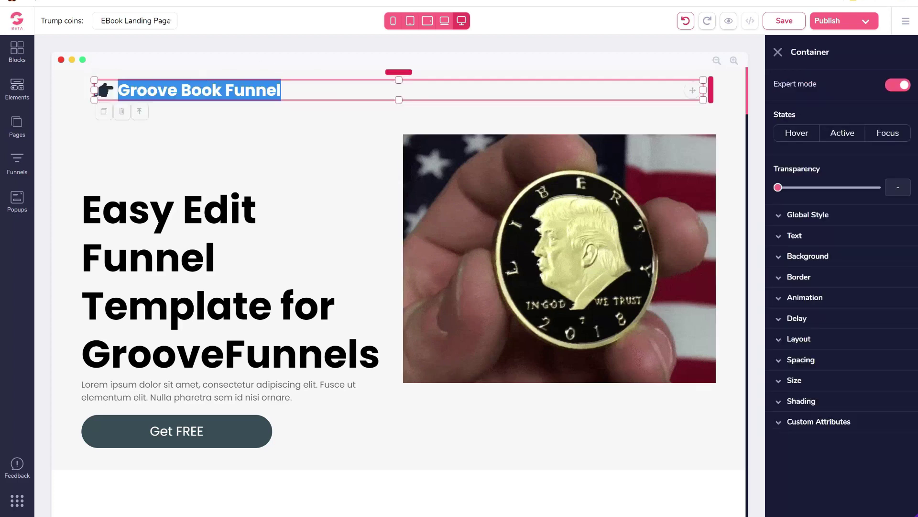
pyautogui.write('Tr')
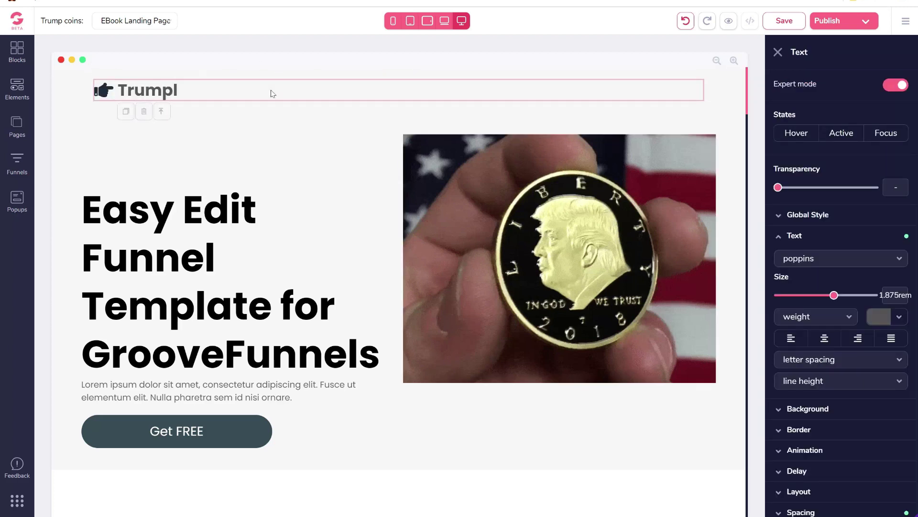
pyautogui.write('ump Supporters !!')
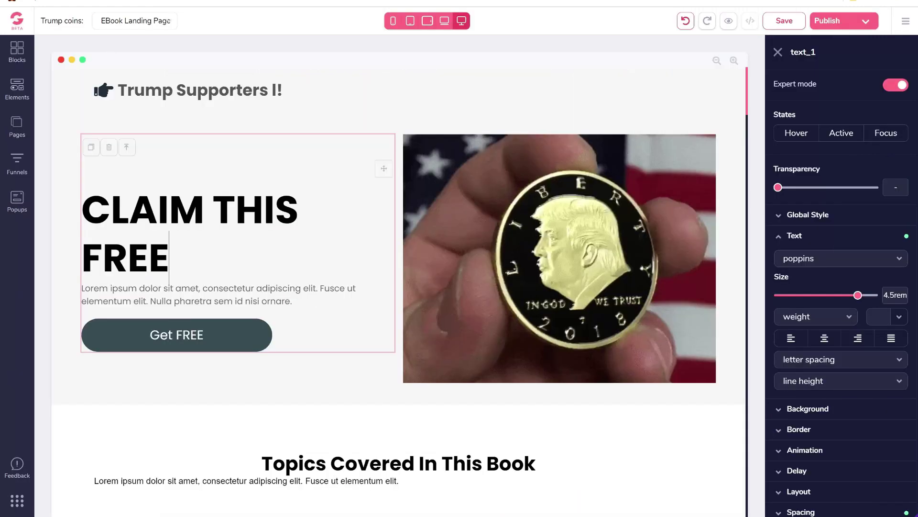
# - Type 'Trump Collectable Coin for' into the headline and retype its word 'this'
pyautogui.write('Trump C')
pyautogui.write('ollectable Coin')
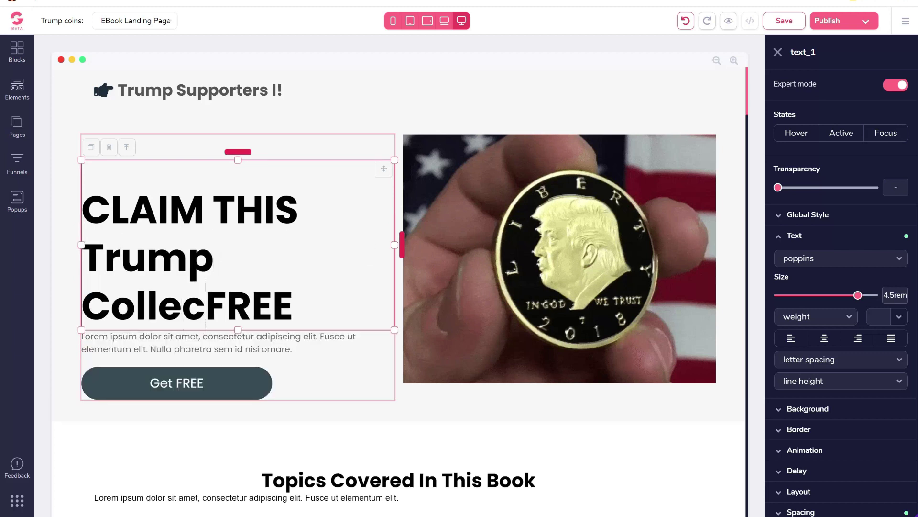
pyautogui.write(' for')
pyautogui.moveTo(308, 210); pyautogui.dragTo(213, 211)
pyautogui.write('this')
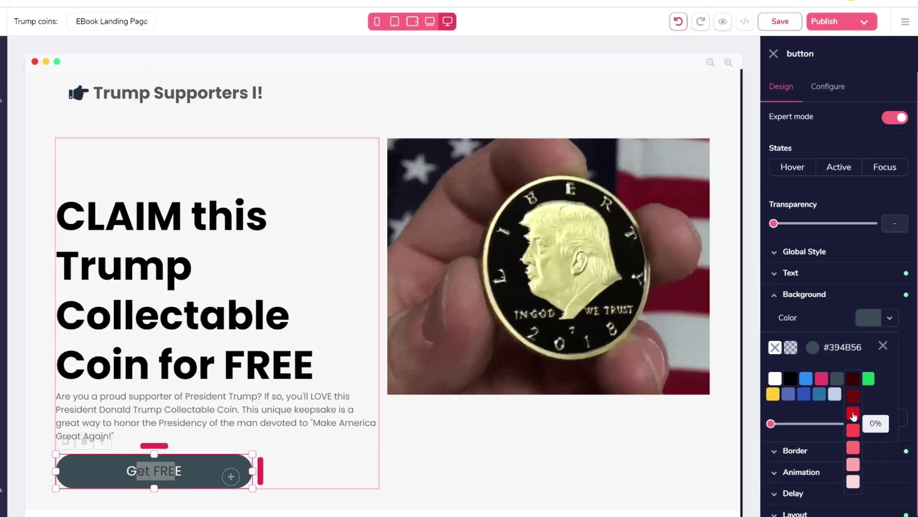
# - Make the button background red #DC1818, label it 'Check Coin Availability HERE', and link to URL
pyautogui.click(853, 414)
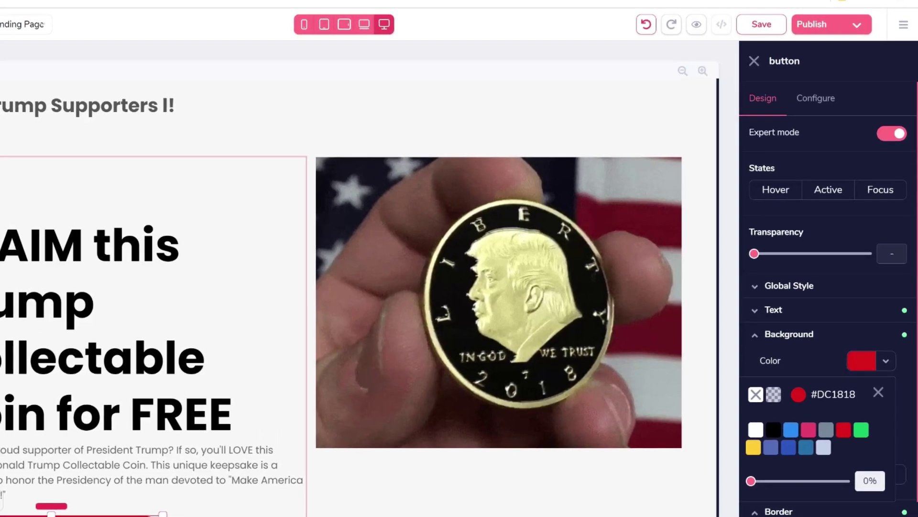
pyautogui.click(816, 99)
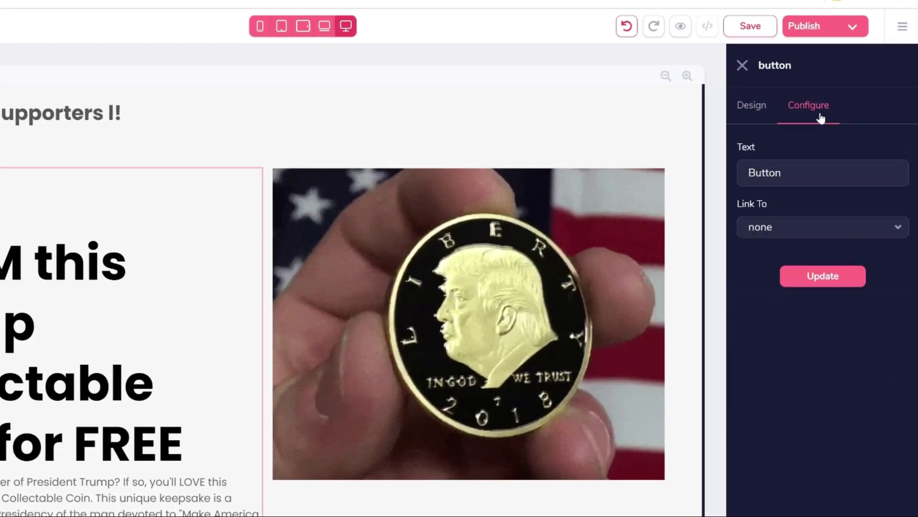
pyautogui.doubleClick(764, 172)
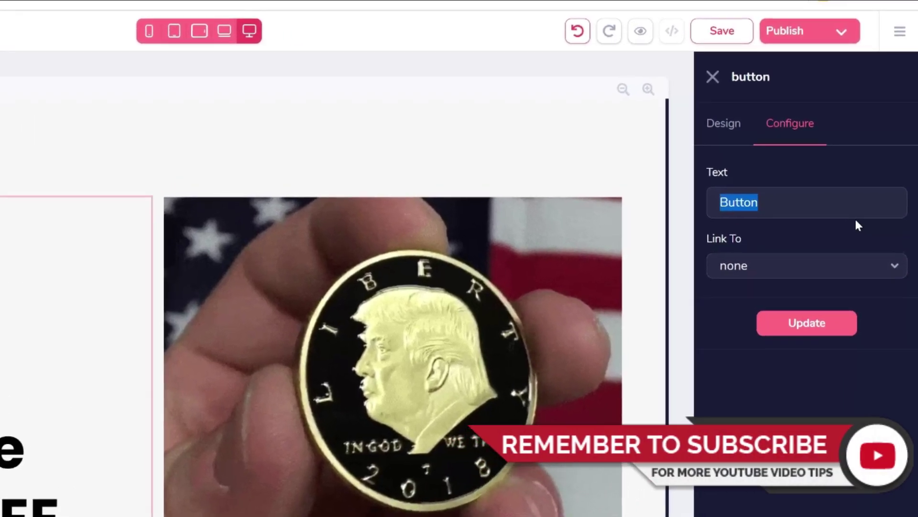
pyautogui.write('Check')
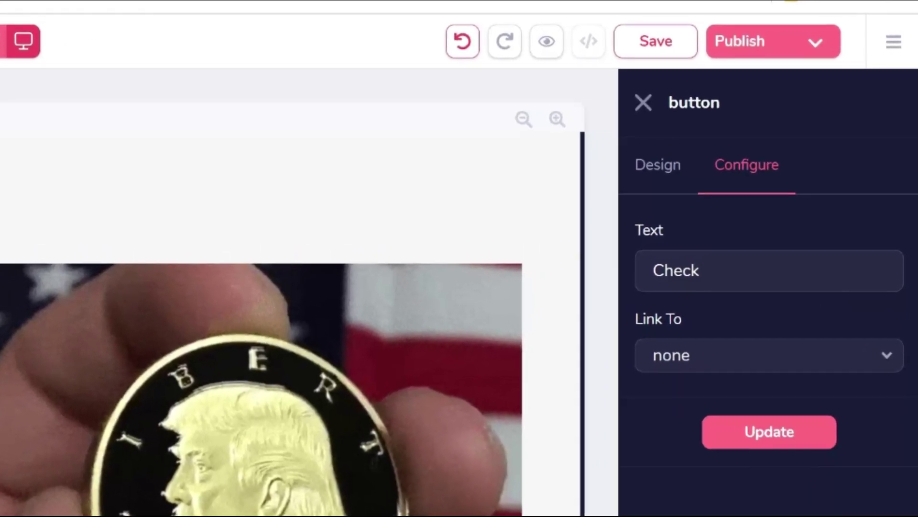
pyautogui.write('Coin Availability HERE')
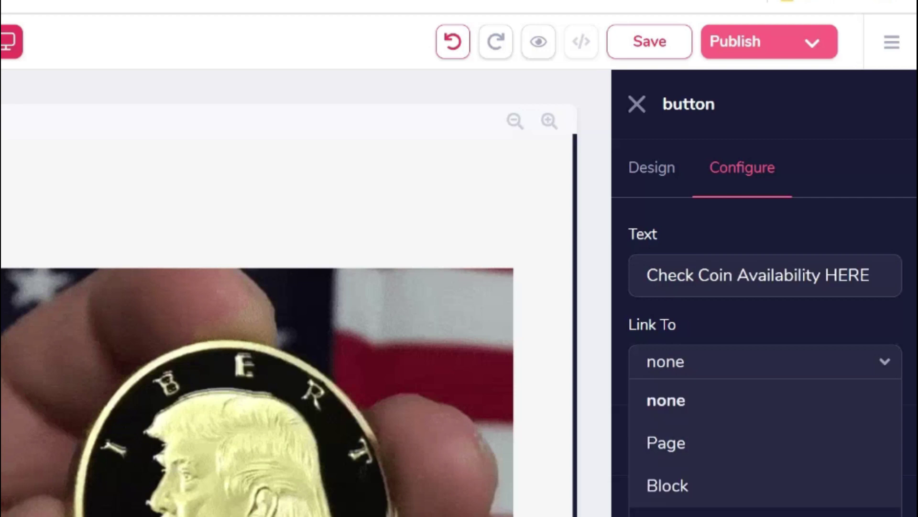
pyautogui.click(670, 515)
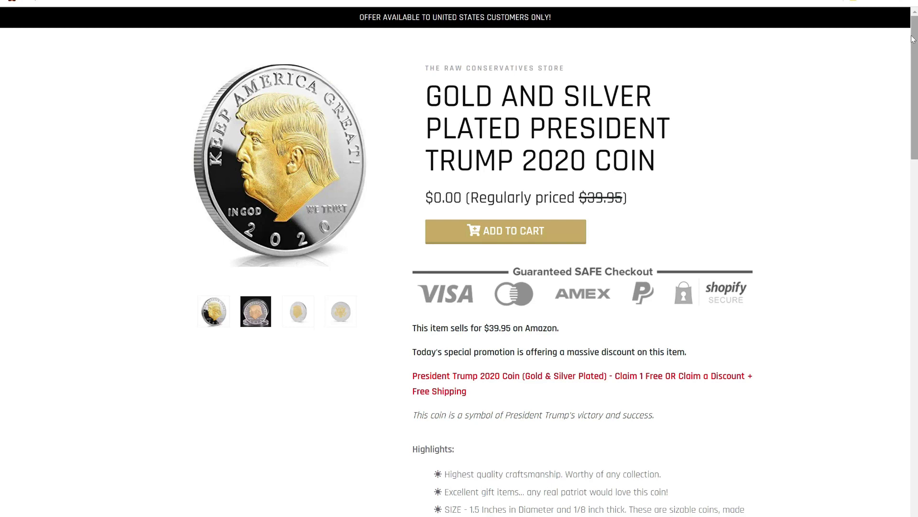
# - Copy the ClickBank HopLink for the Trump 2020 Gold Plated Coin offer
pyautogui.scroll(-3, 912, 38)
pyautogui.scroll(3, 914, 96)
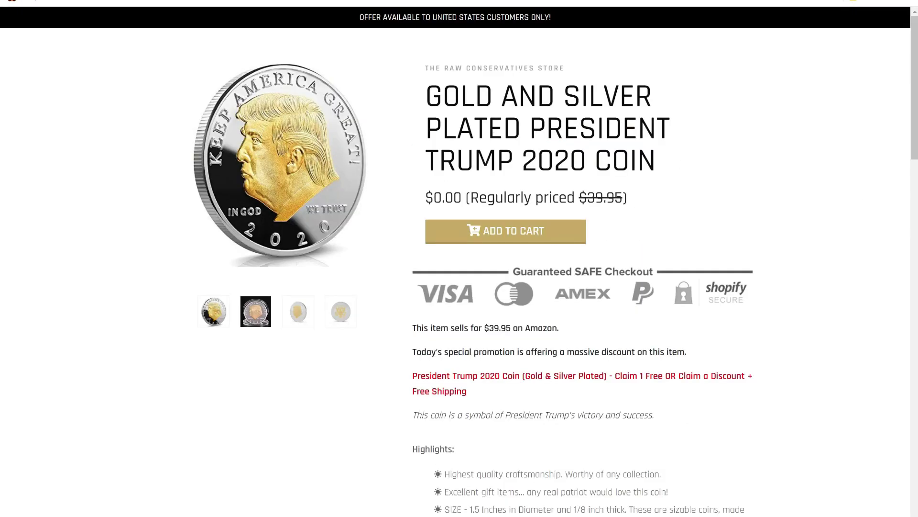
pyautogui.click(530, 98)
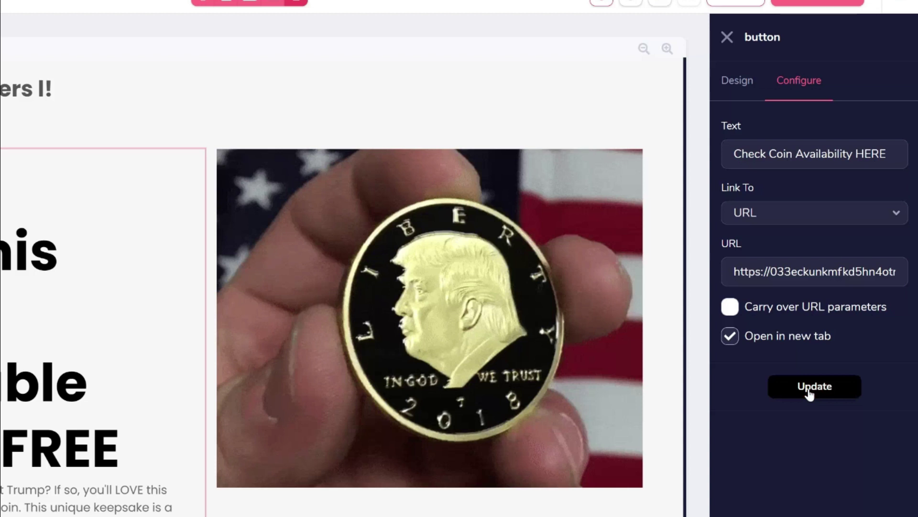
# - Apply the pasted HopLink to the button and align it with the text column
pyautogui.click(815, 386)
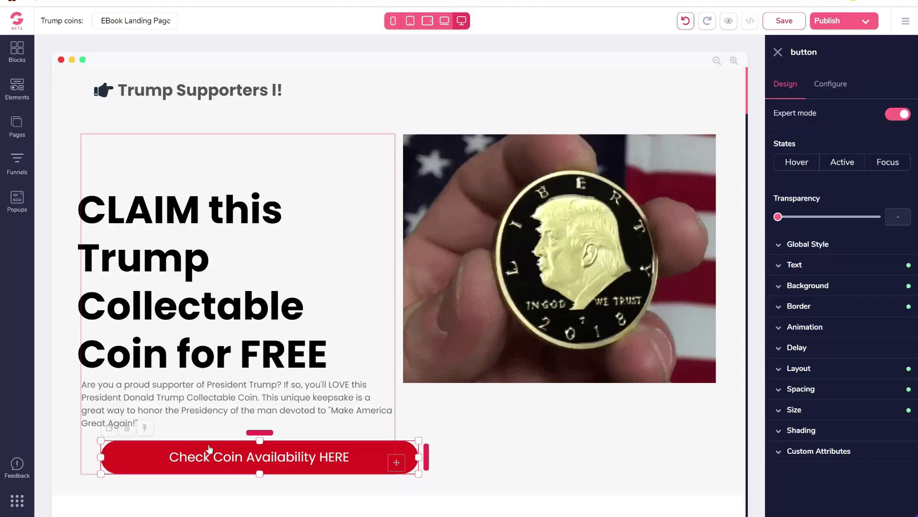
pyautogui.moveTo(419, 456); pyautogui.dragTo(402, 454)
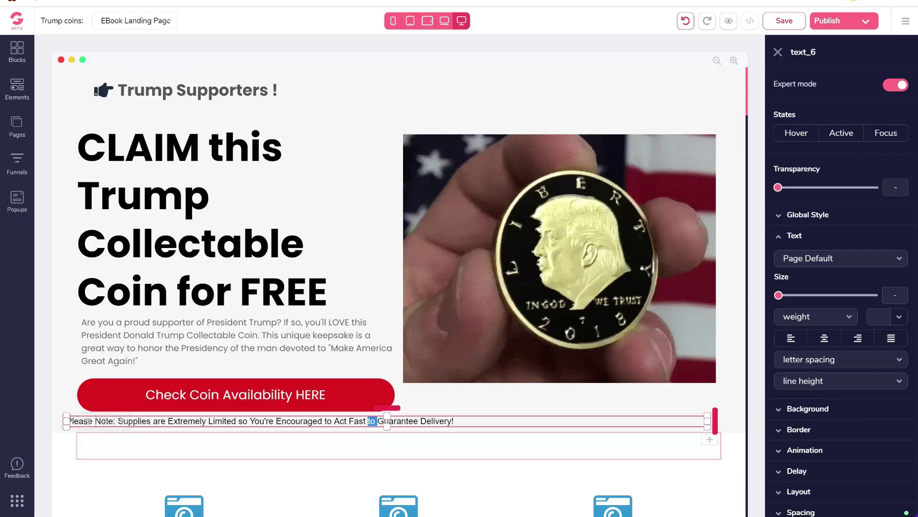
# - Set the word 'to' in the note to 9px and delete an unneeded template section
pyautogui.doubleClick(372, 421)
pyautogui.click(371, 441)
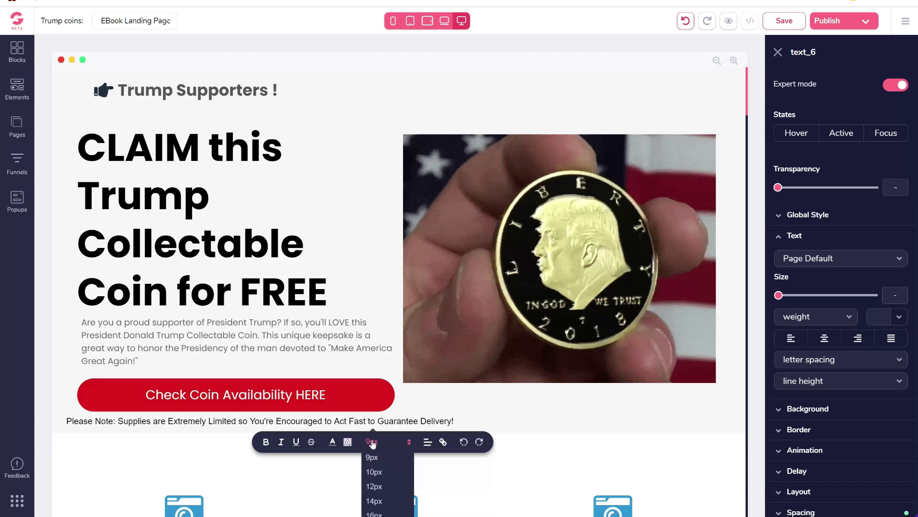
pyautogui.click(371, 458)
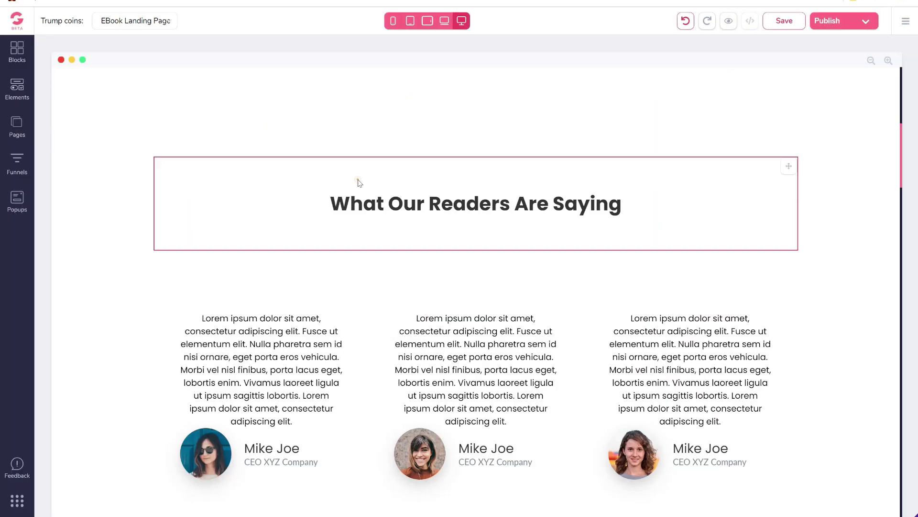
pyautogui.click(357, 180)
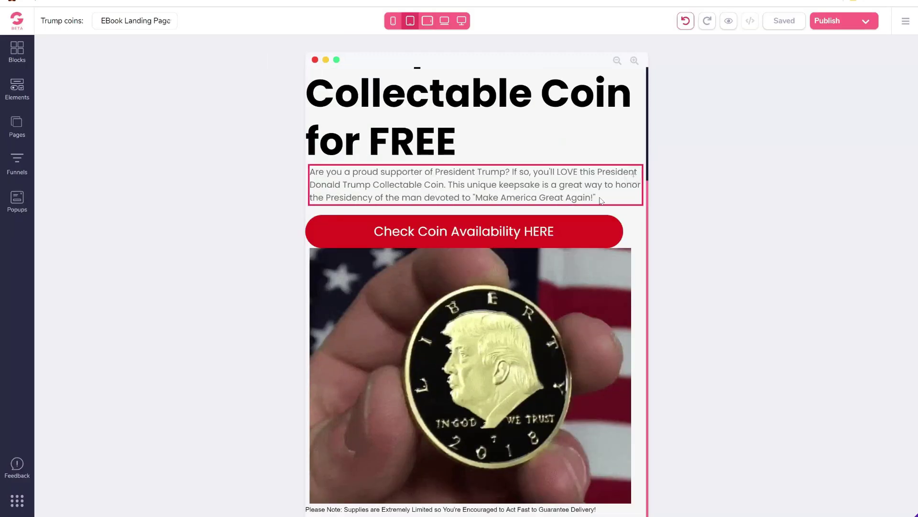
# - Preview the page at tablet landscape and laptop widths, then return to desktop
pyautogui.click(427, 21)
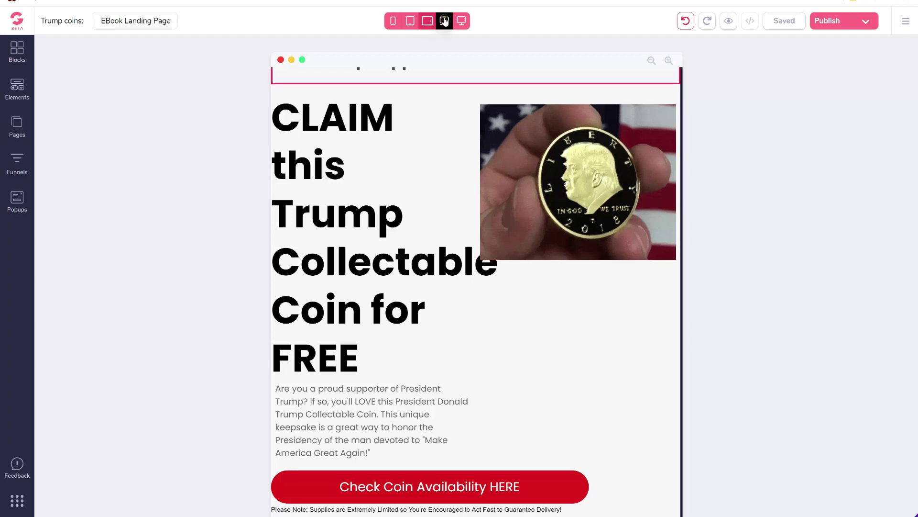
pyautogui.click(444, 20)
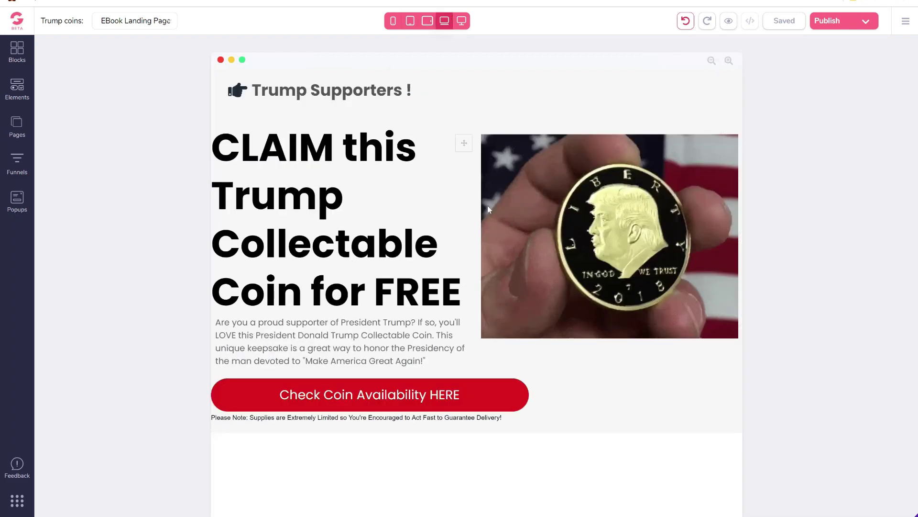
pyautogui.click(462, 20)
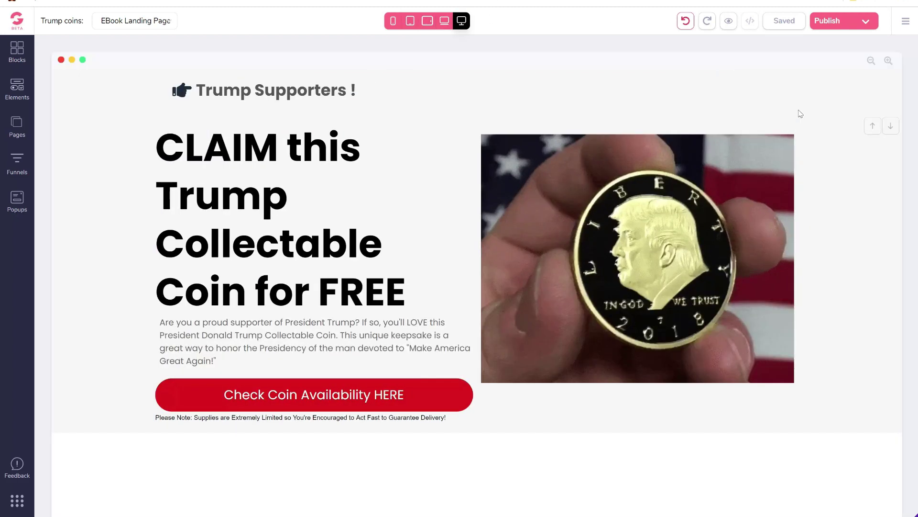
# - Publish the coin landing page from the Template Settings panel to choose a hosting domain
pyautogui.click(827, 20)
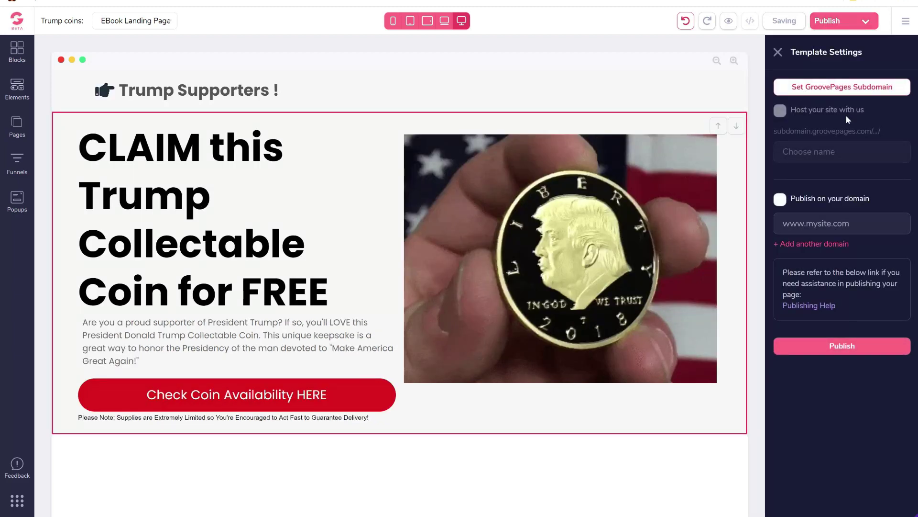
pyautogui.click(841, 345)
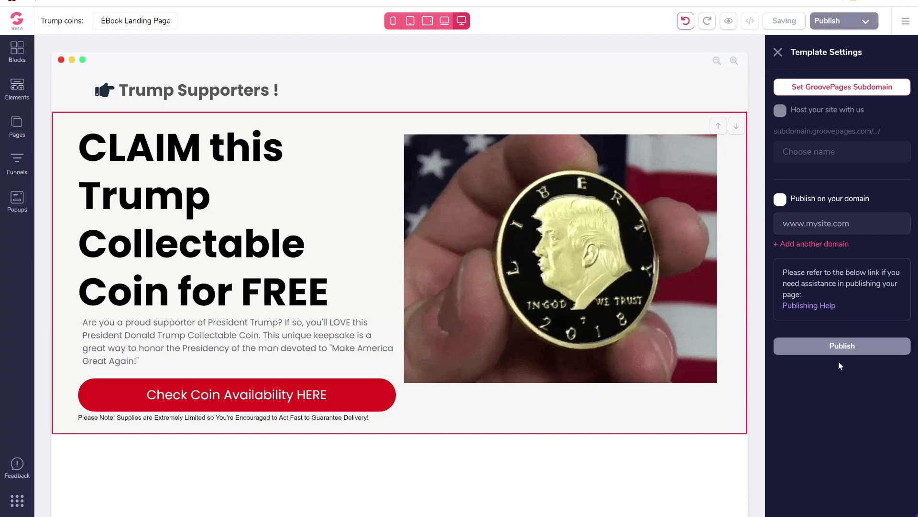